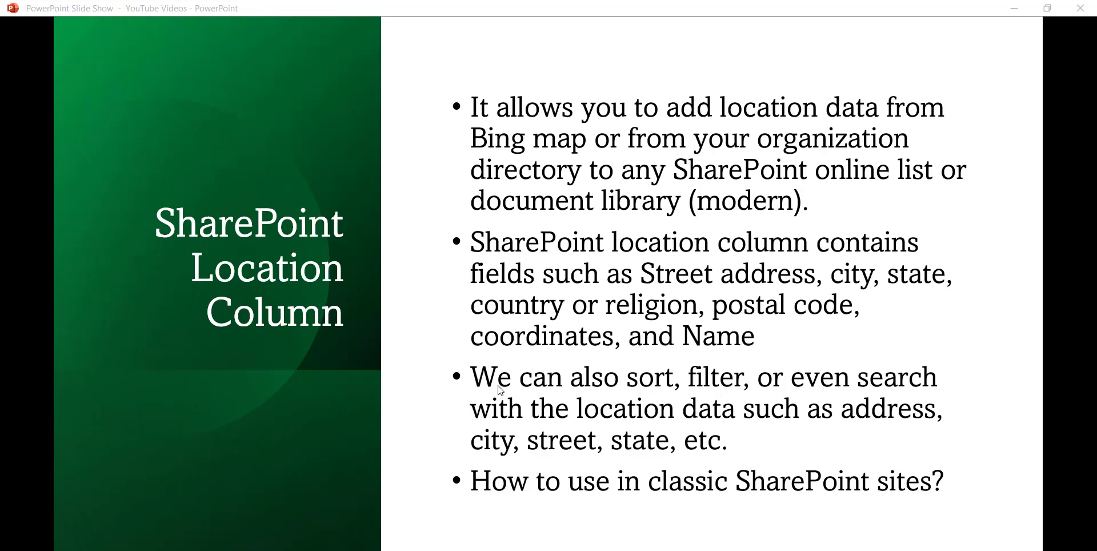
# Leave the Location Column slide show for the SharePoint Development Training web page in Chrome.
pyautogui.click(507, 524)
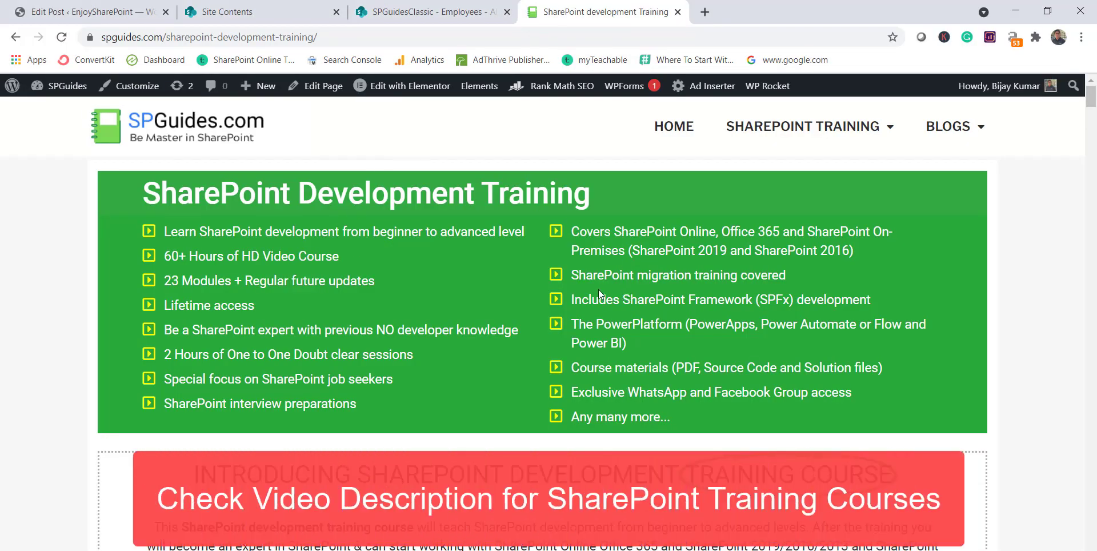
pyautogui.scroll(-4, 616, 338)
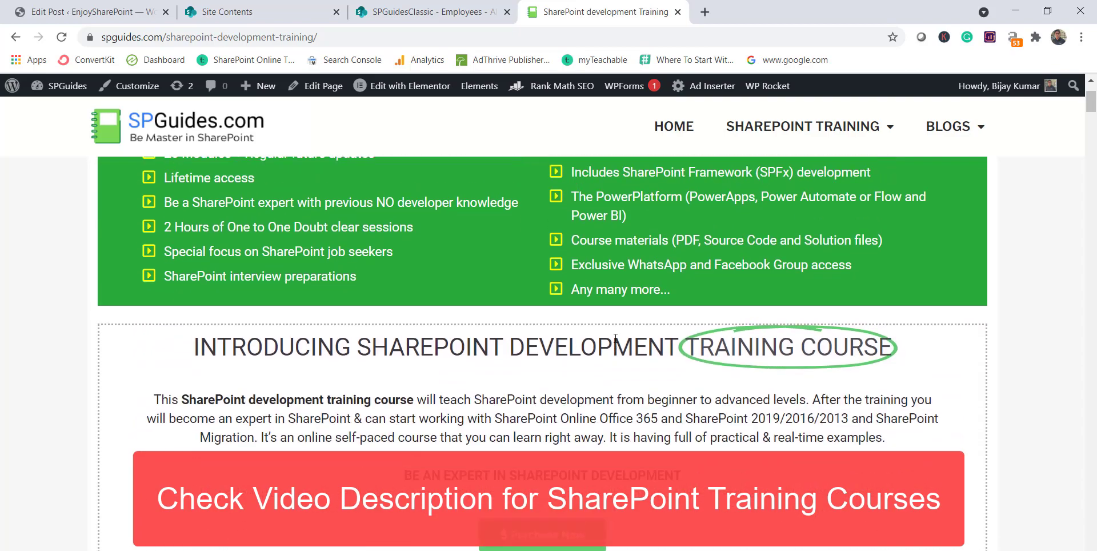
pyautogui.scroll(4, 606, 345)
pyautogui.scroll(-3, 597, 354)
pyautogui.scroll(-15, 594, 353)
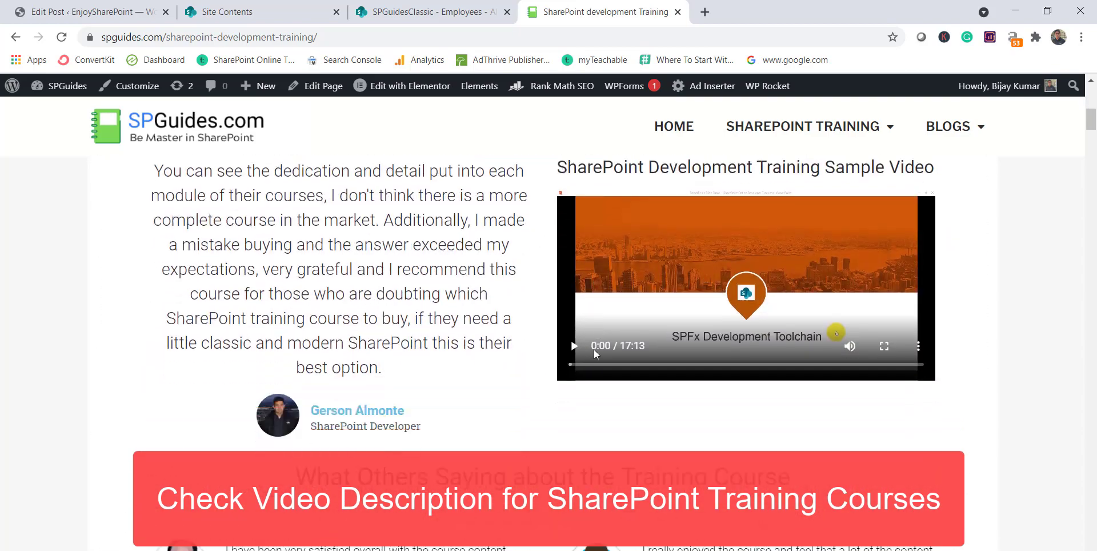
pyautogui.scroll(-6, 594, 353)
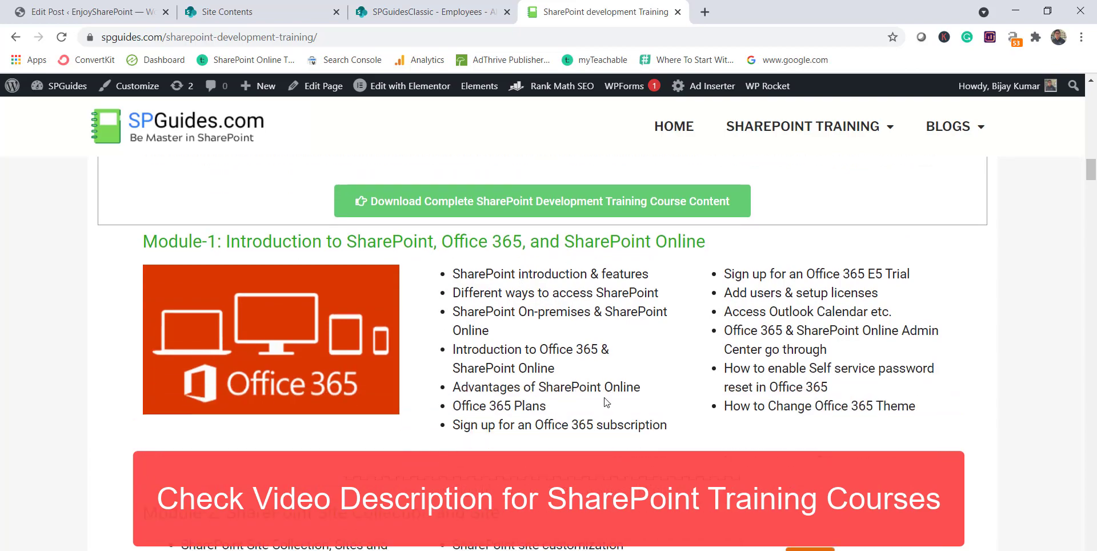
pyautogui.scroll(-20, 607, 403)
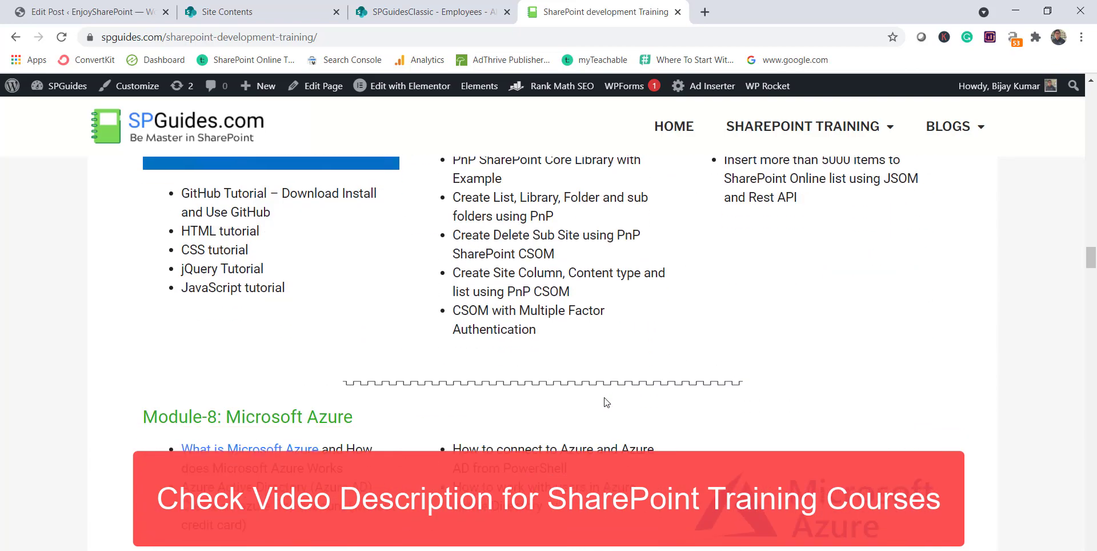
pyautogui.scroll(-18, 607, 403)
pyautogui.scroll(12, 605, 397)
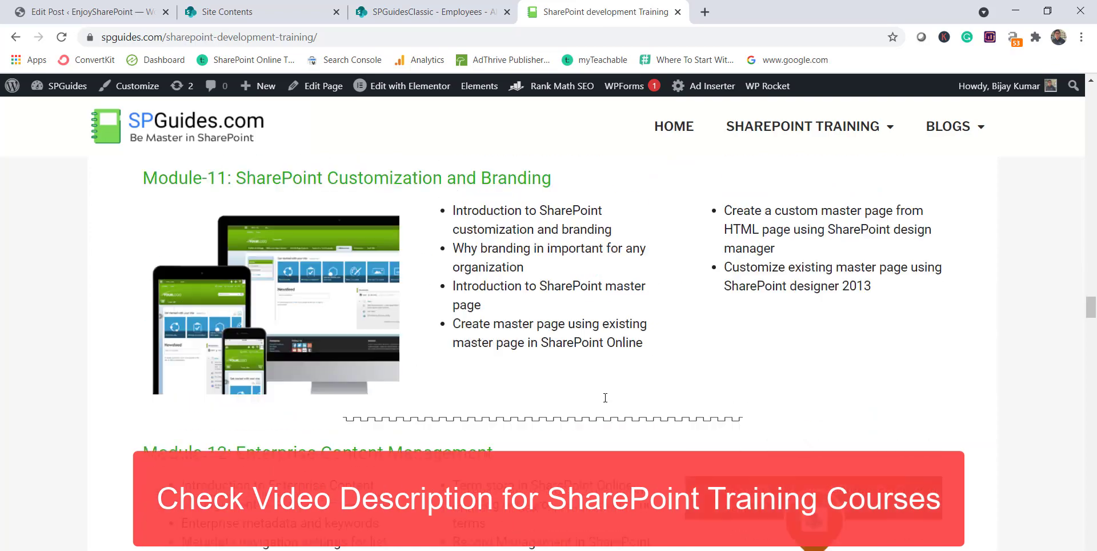
pyautogui.scroll(3, 605, 398)
pyautogui.scroll(-20, 606, 400)
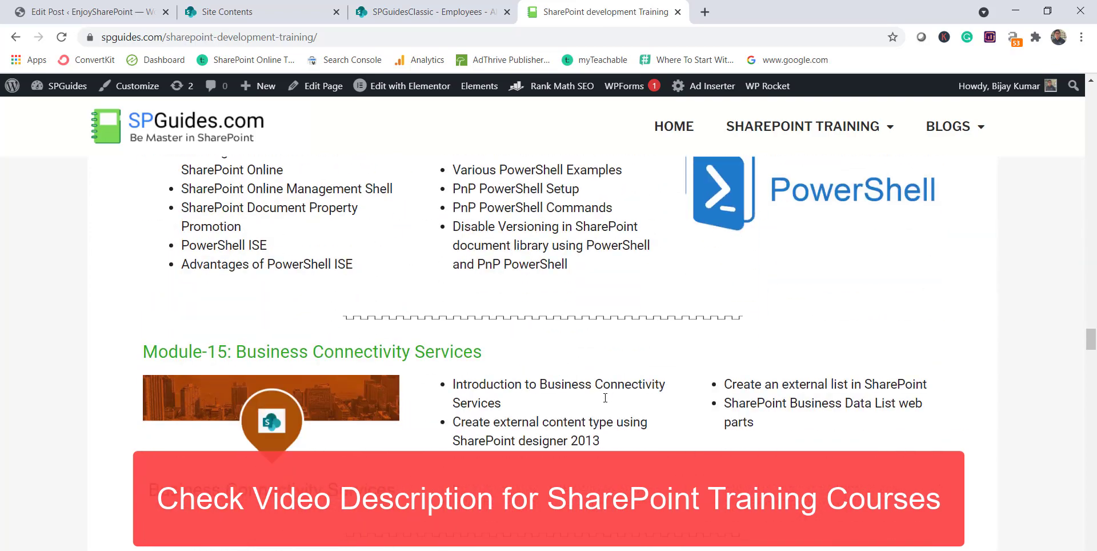
pyautogui.scroll(-15, 607, 402)
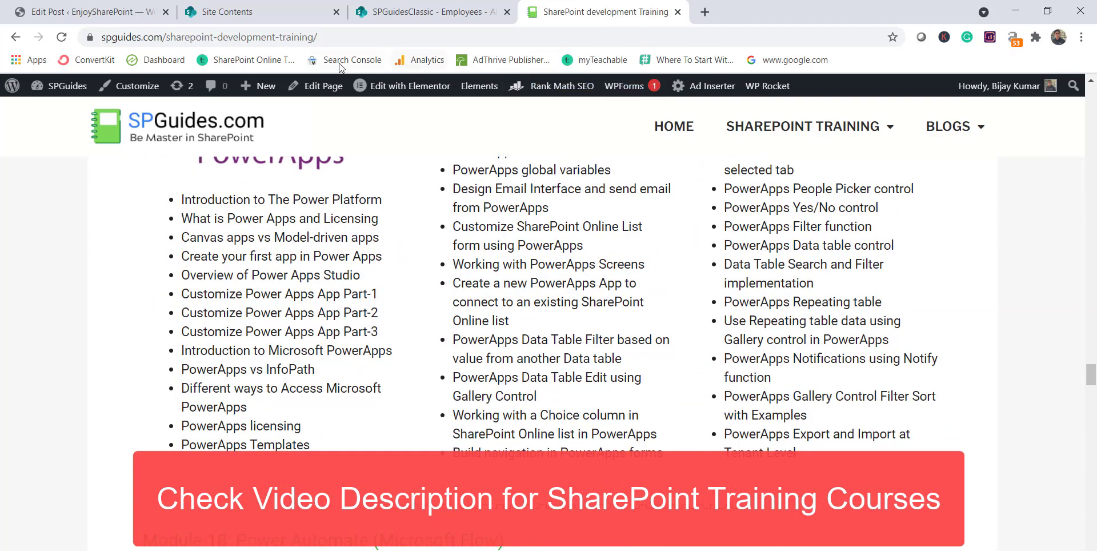
# Read through the WordPress post's Add column steps, then go to the SharePoint Site contents.
pyautogui.click(57, 13)
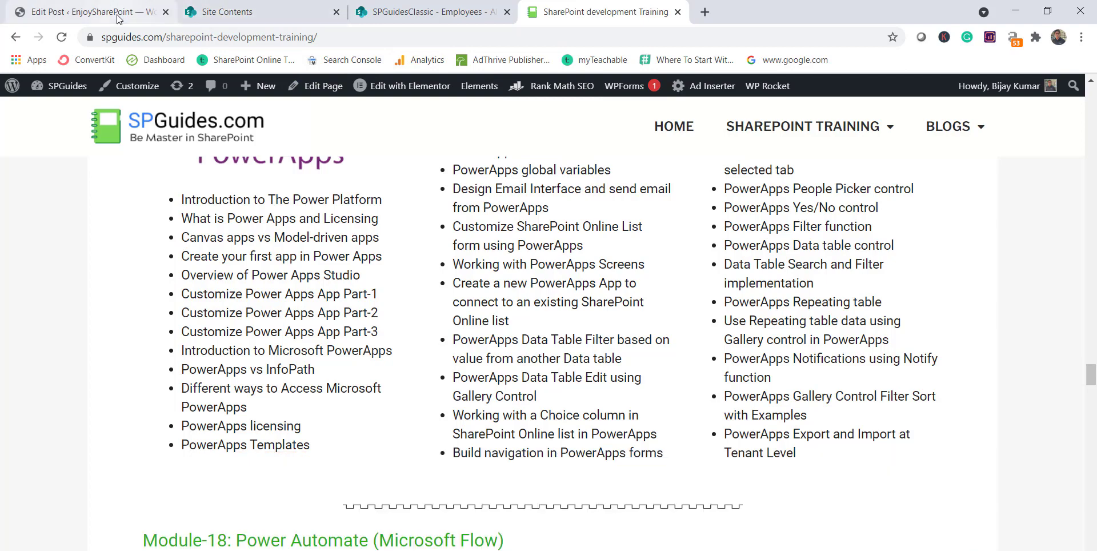
pyautogui.scroll(-15, 561, 351)
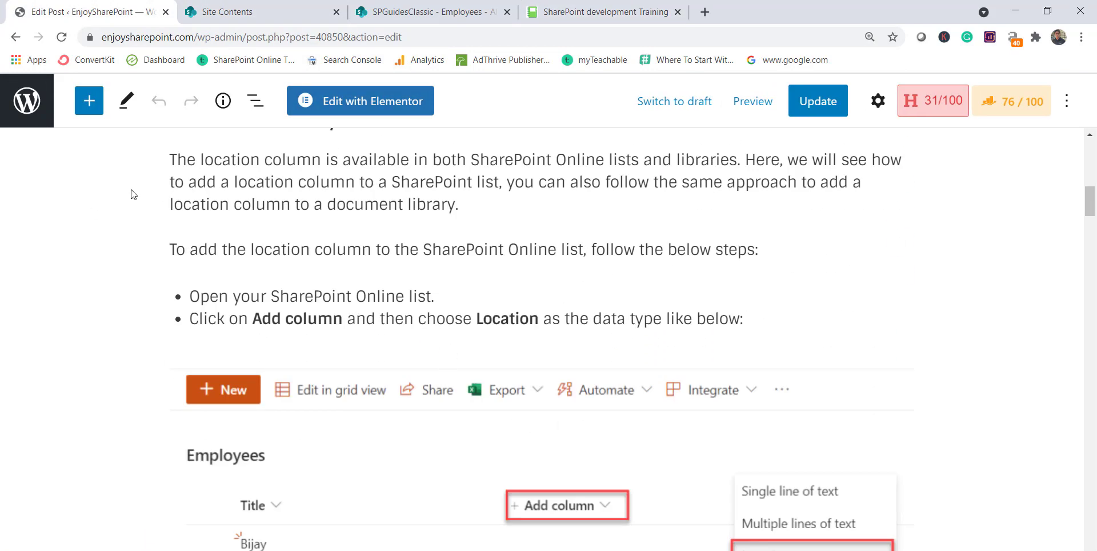
pyautogui.scroll(-5, 546, 320)
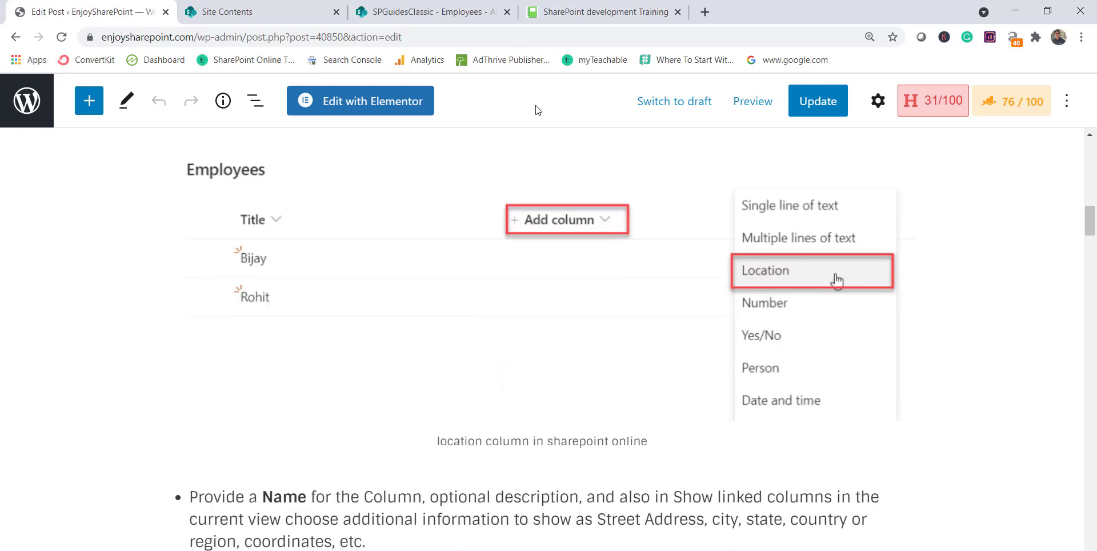
pyautogui.click(245, 11)
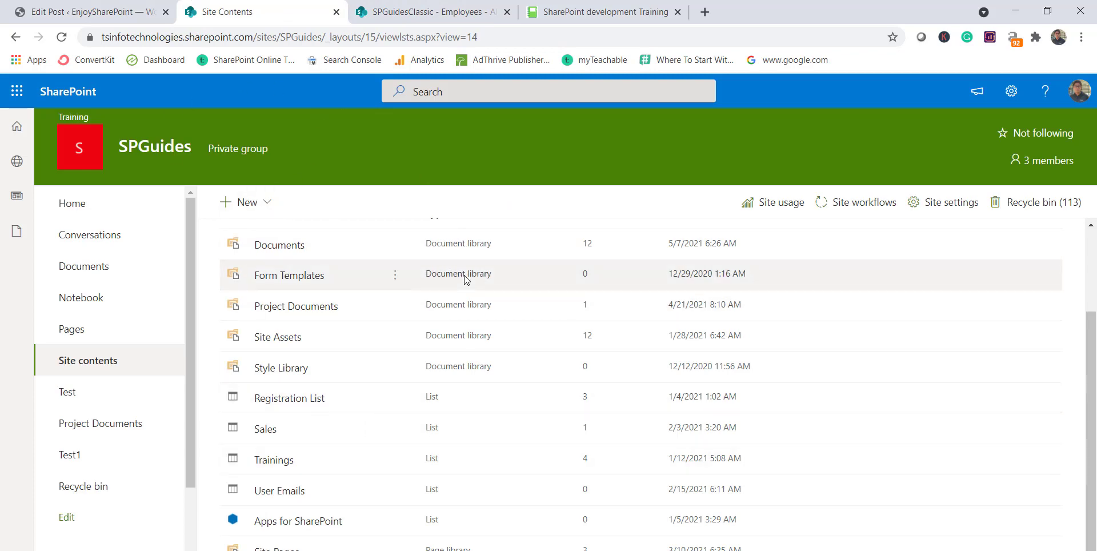
# Open the Trainings list and start a new column of the Location type.
pyautogui.click(280, 465)
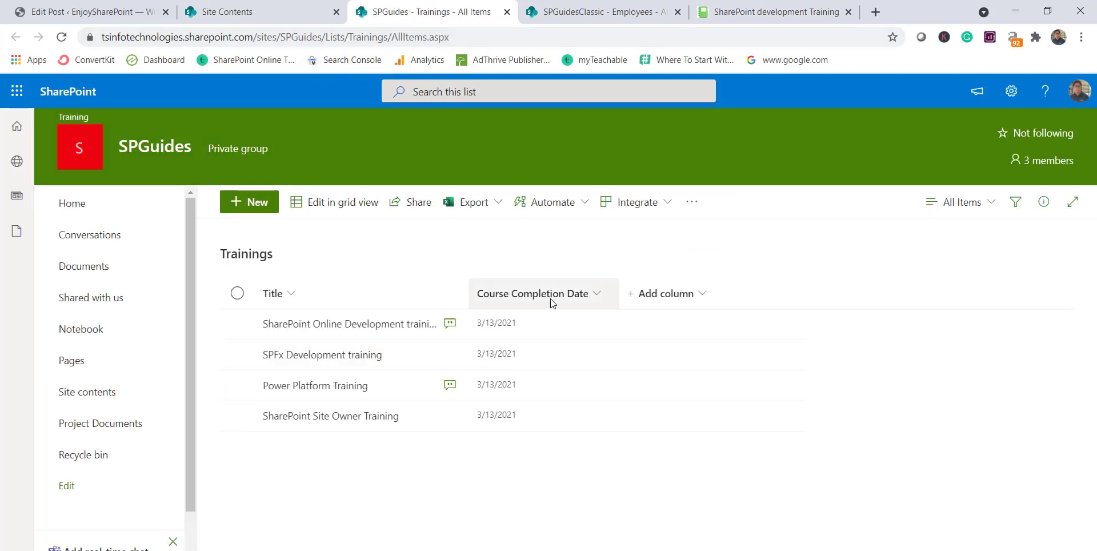
pyautogui.click(692, 295)
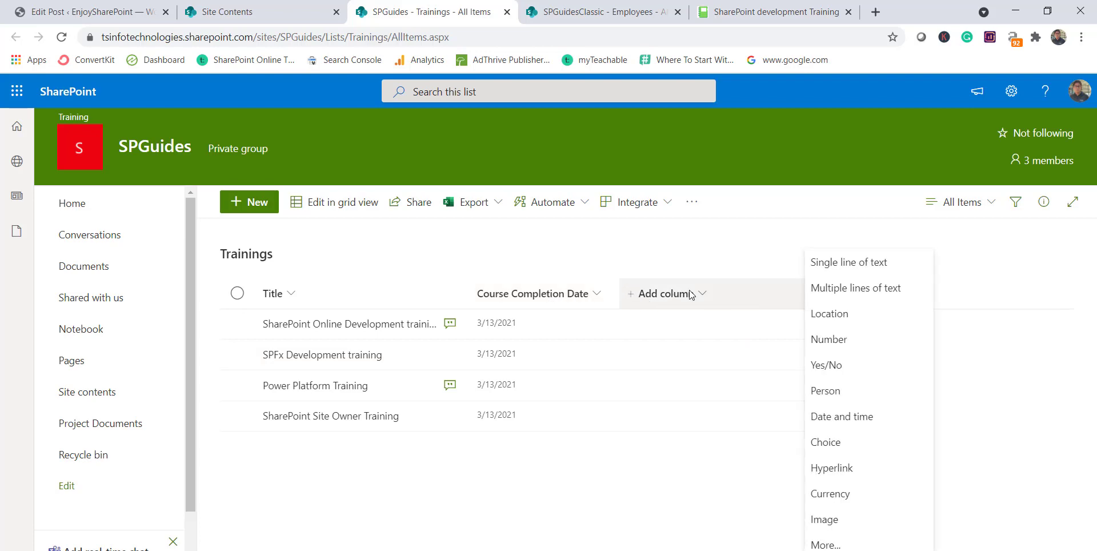
pyautogui.click(837, 320)
pyautogui.click(913, 156)
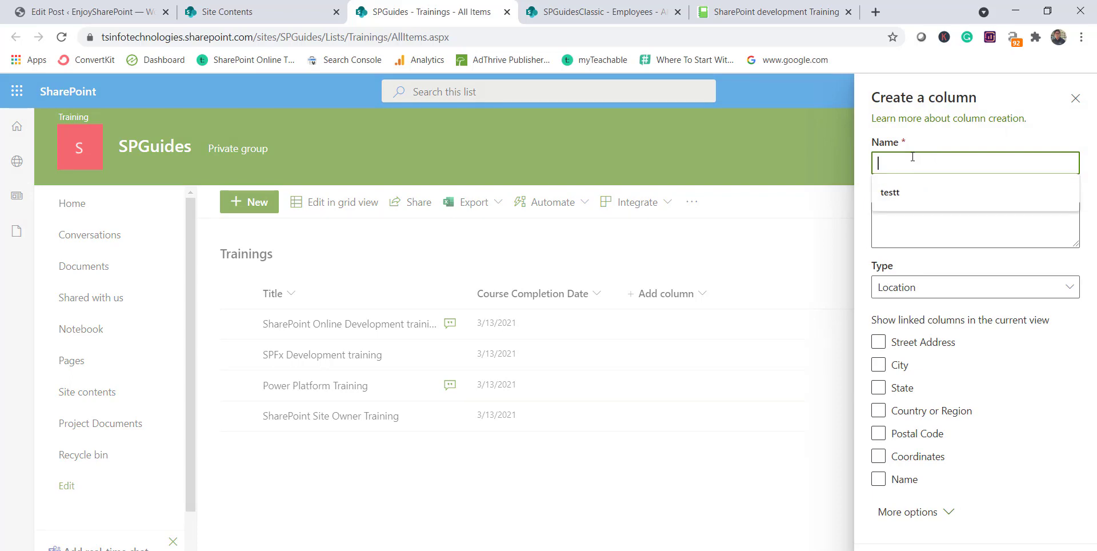
# Name the column Training Location, link City, State, Country or Region and Postal Code, and save.
pyautogui.write('CL')
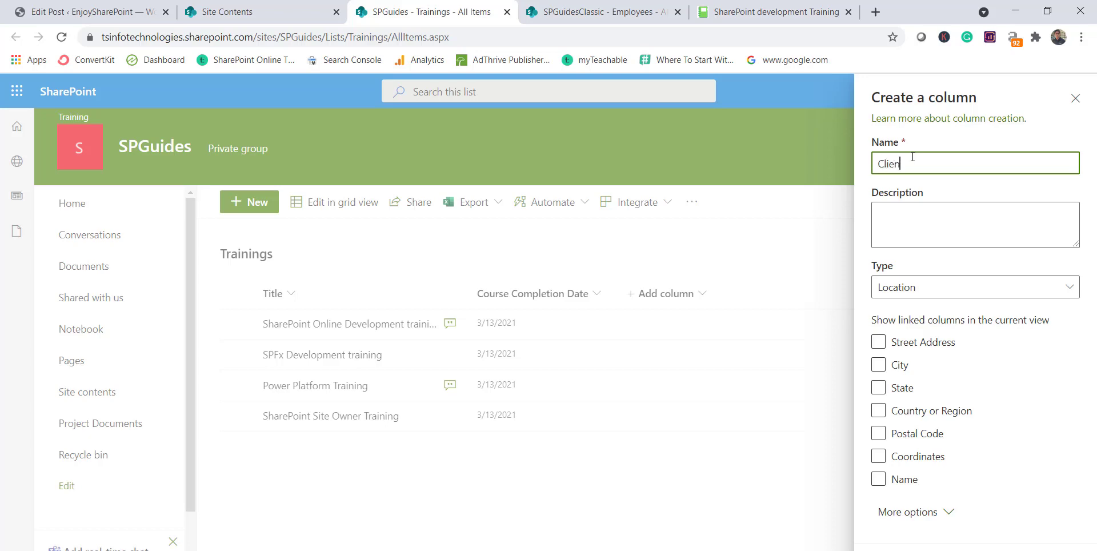
pyautogui.click(913, 156)
pyautogui.write('Training Location')
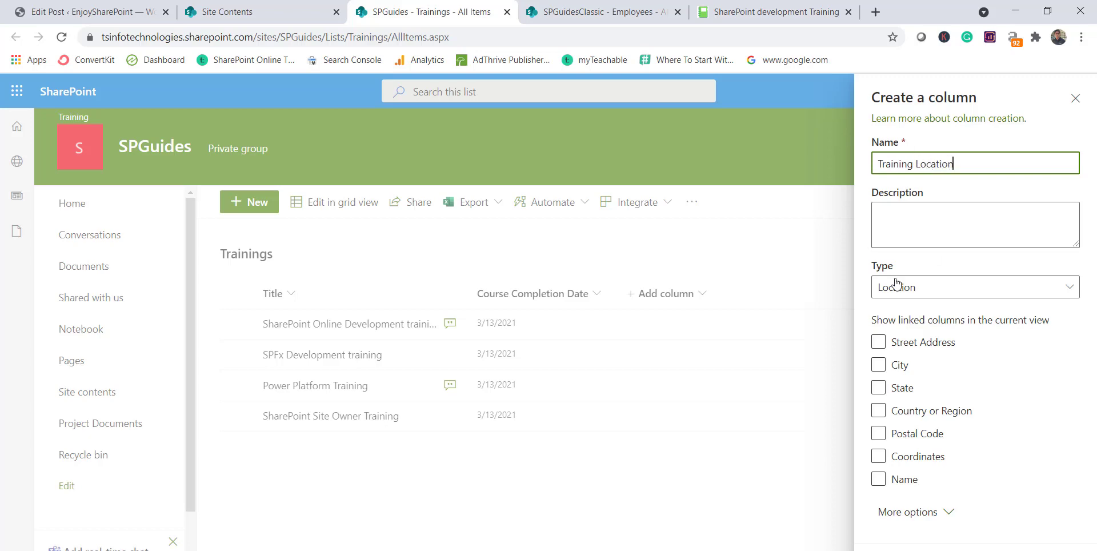
pyautogui.click(943, 220)
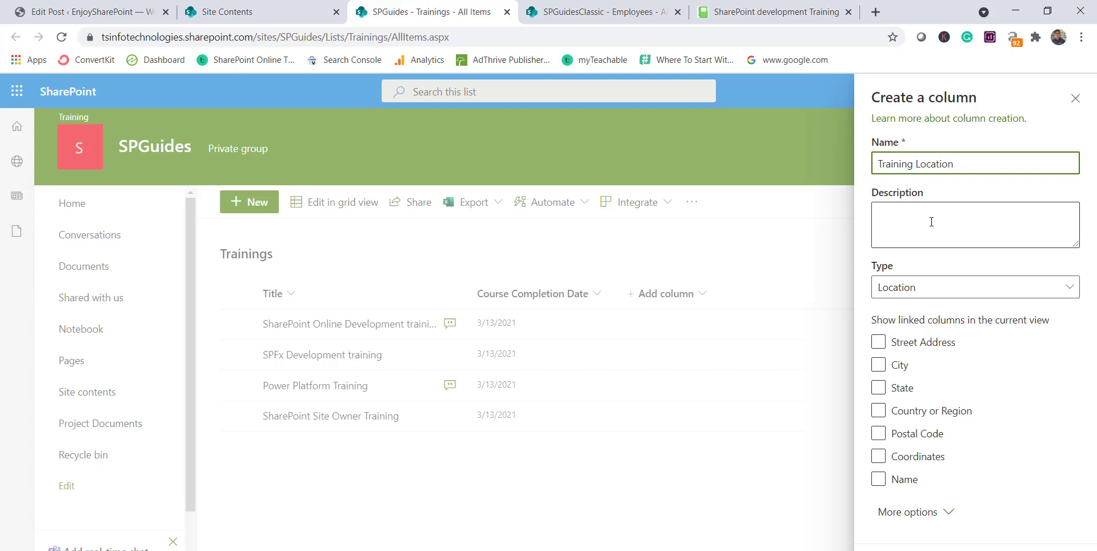
pyautogui.click(895, 483)
pyautogui.click(899, 366)
pyautogui.click(895, 434)
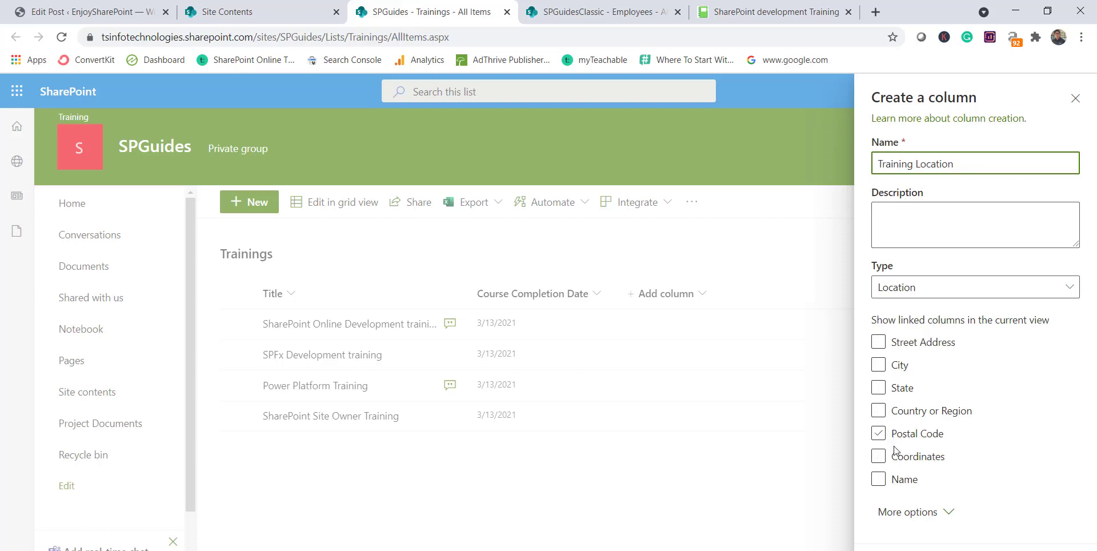
pyautogui.click(879, 364)
pyautogui.click(879, 388)
pyautogui.click(878, 411)
pyautogui.click(880, 433)
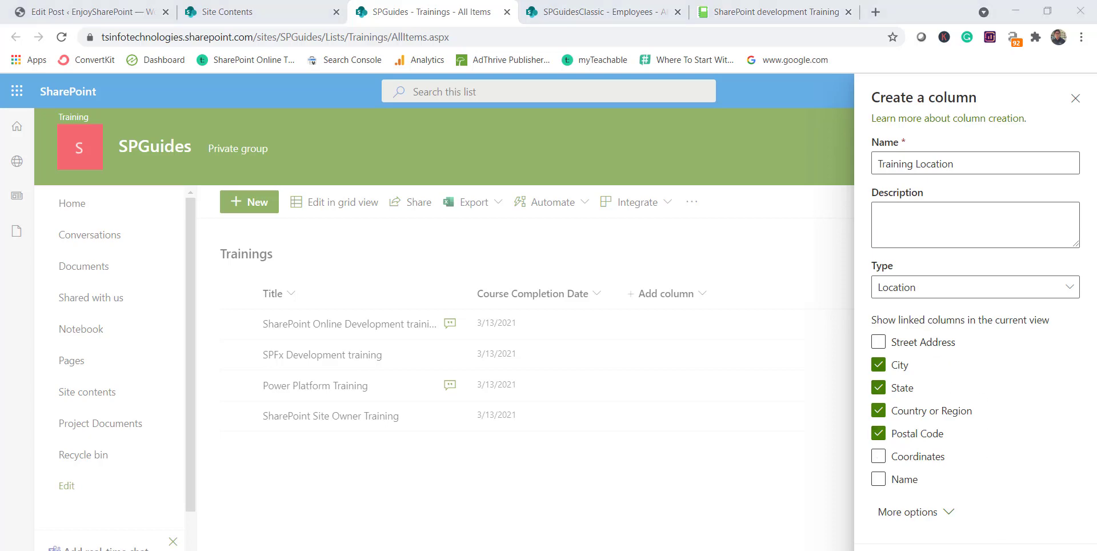
pyautogui.press('Return')
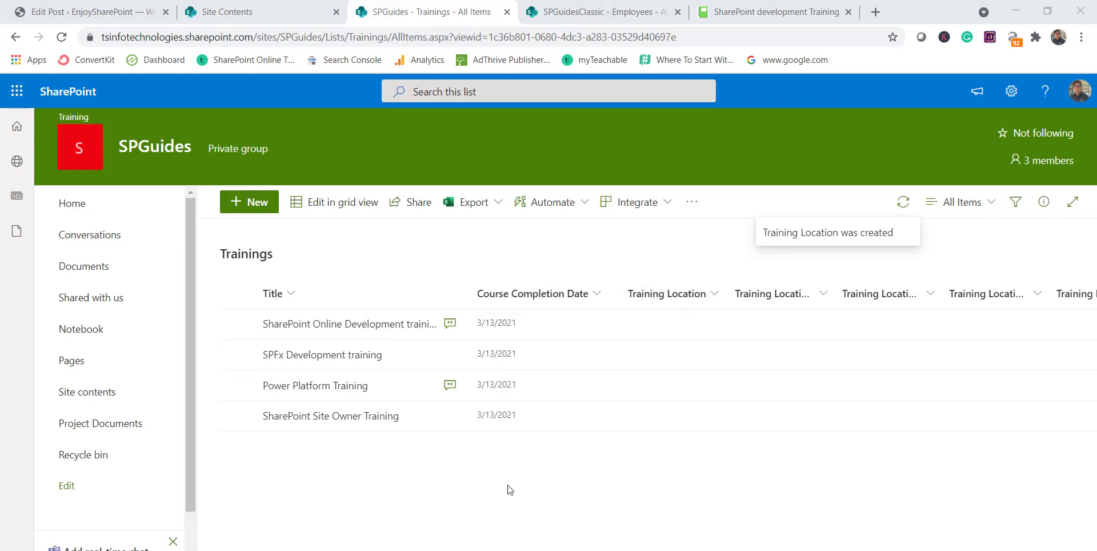
# Widen the City, State, Country/Region and Postal Code headers until their full names show.
pyautogui.hscroll(4, 546, 450)
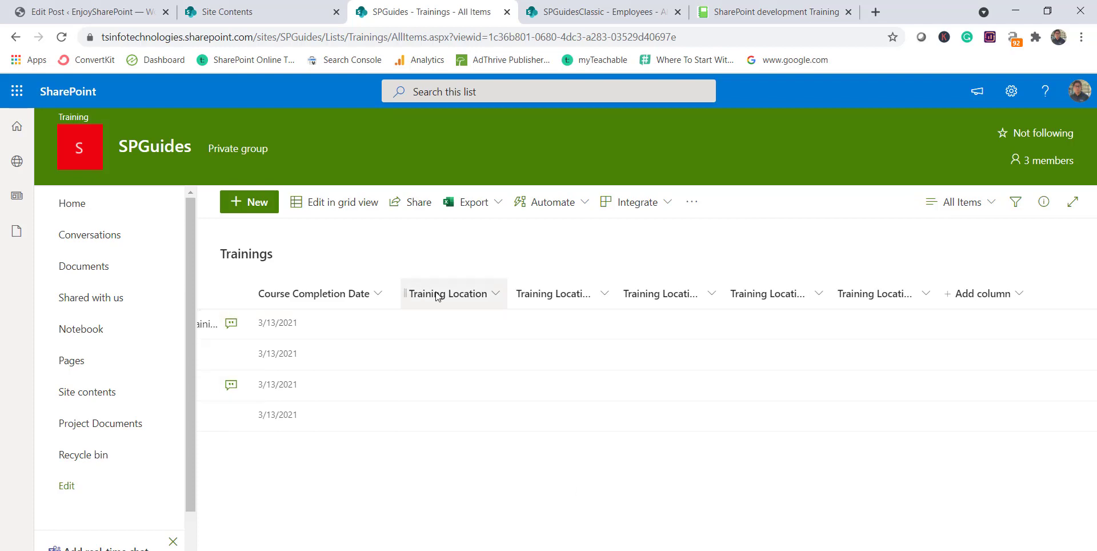
pyautogui.moveTo(615, 289); pyautogui.dragTo(662, 290)
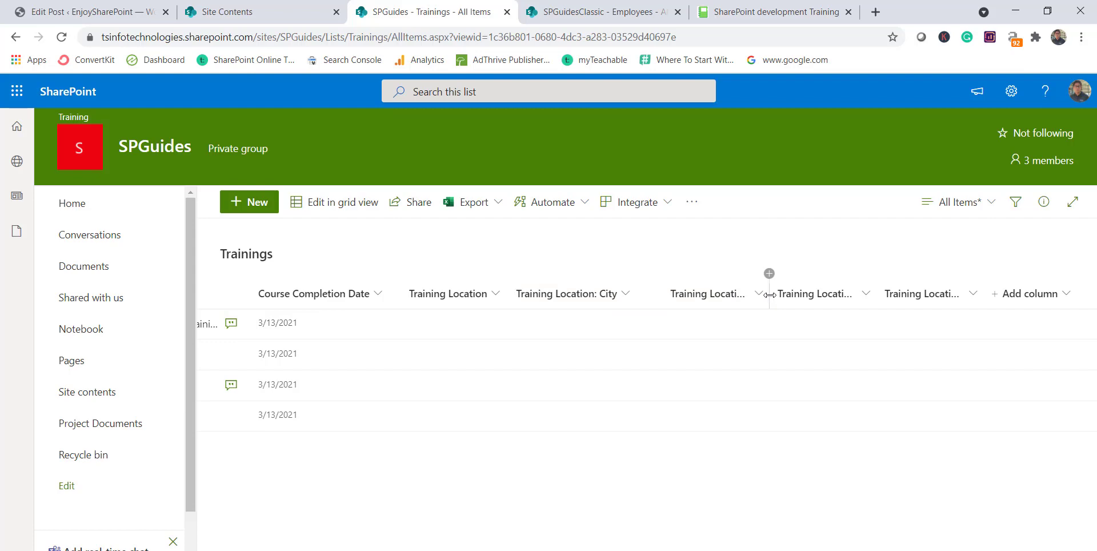
pyautogui.moveTo(770, 293); pyautogui.dragTo(800, 293)
pyautogui.moveTo(911, 295); pyautogui.dragTo(971, 294)
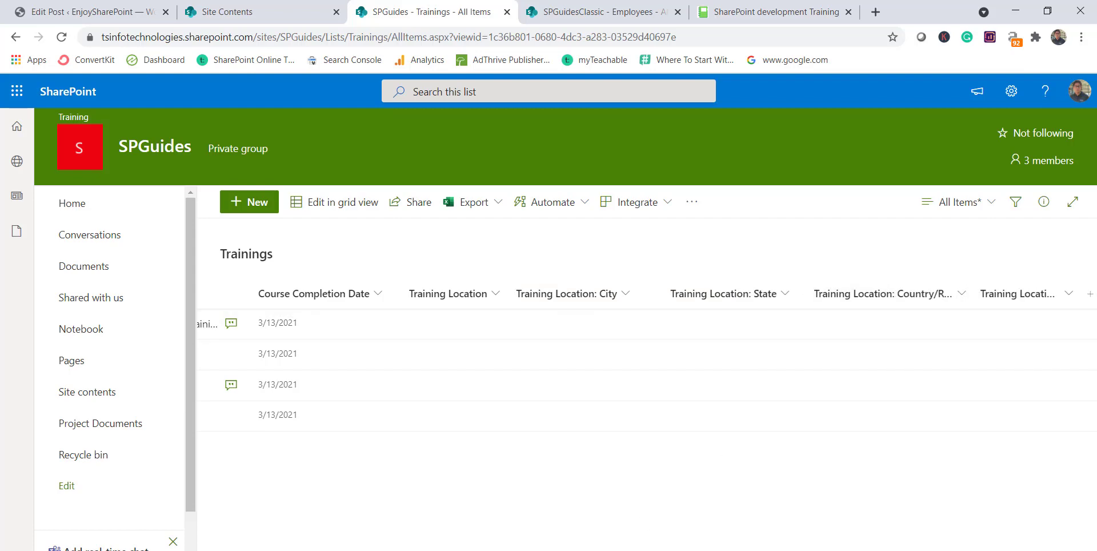
pyautogui.hscroll(3, 781, 355)
pyautogui.moveTo(781, 280); pyautogui.dragTo(806, 282)
pyautogui.moveTo(917, 284); pyautogui.dragTo(1009, 286)
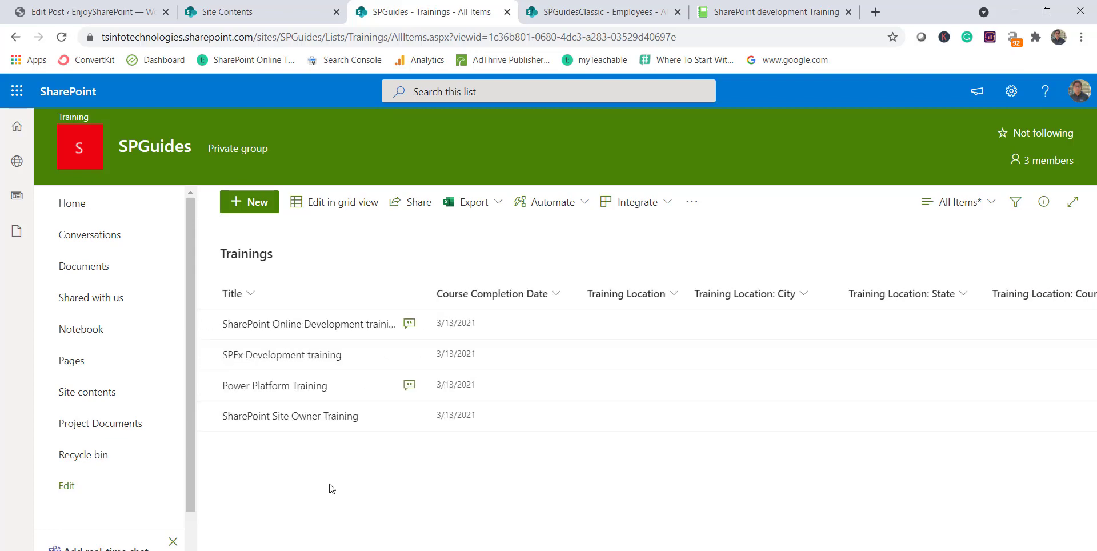
# Start a new Trainings item titled 'Office 365 adm'.
pyautogui.click(254, 204)
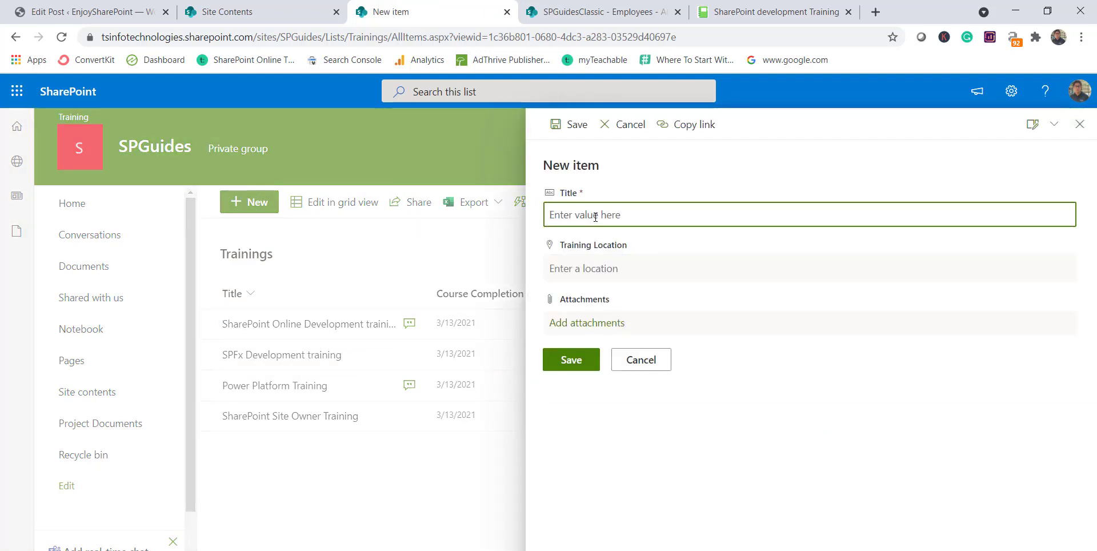
pyautogui.write('SP')
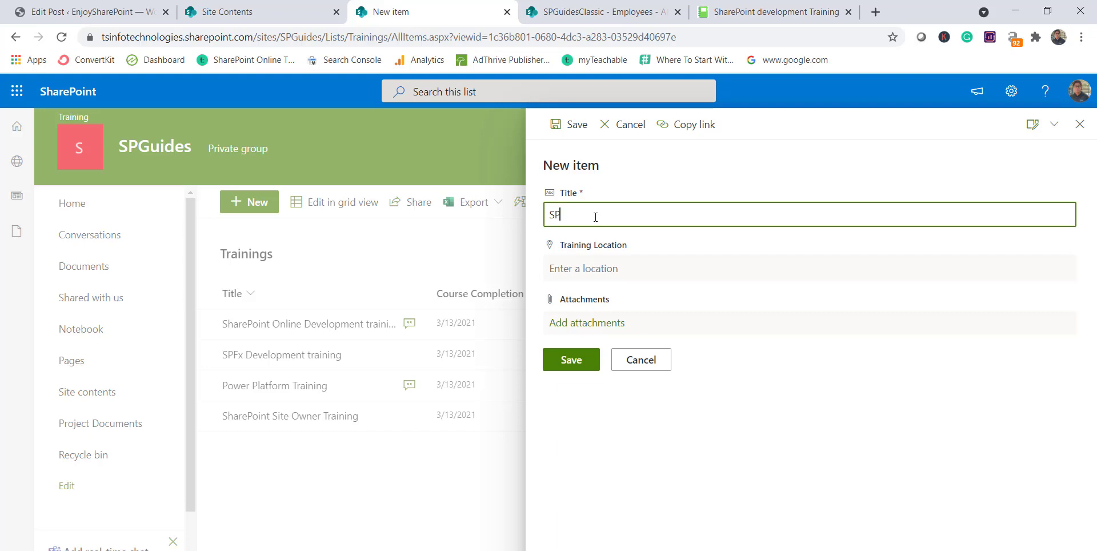
pyautogui.press('BackSpace')
pyautogui.write('A')
pyautogui.press('BackSpace')
pyautogui.write('Office 365 admin')
# Set its Training Location to Bellandur Gate Bus Stop and save the item.
pyautogui.click(572, 271)
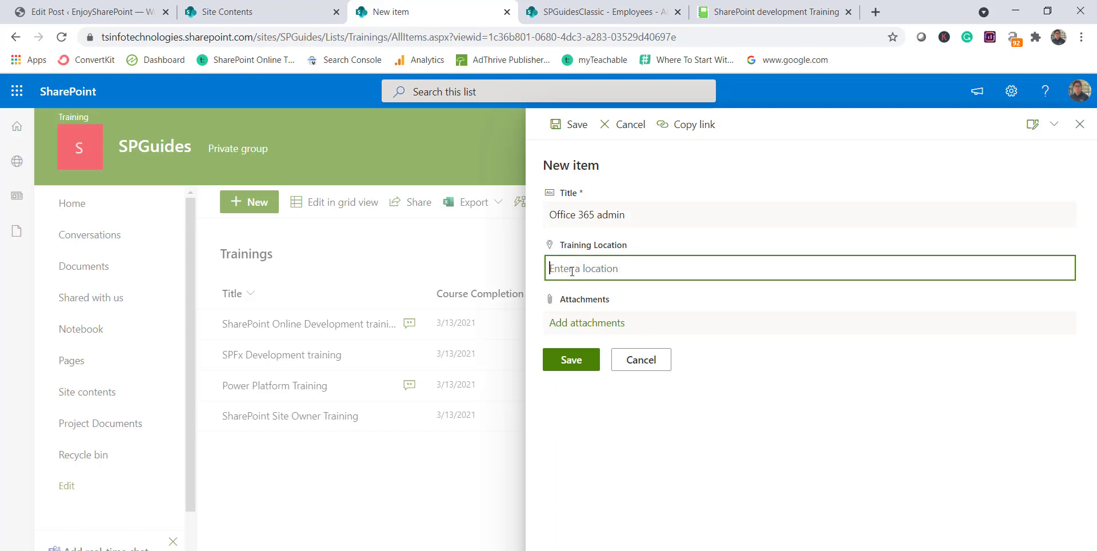
pyautogui.write('bellandur')
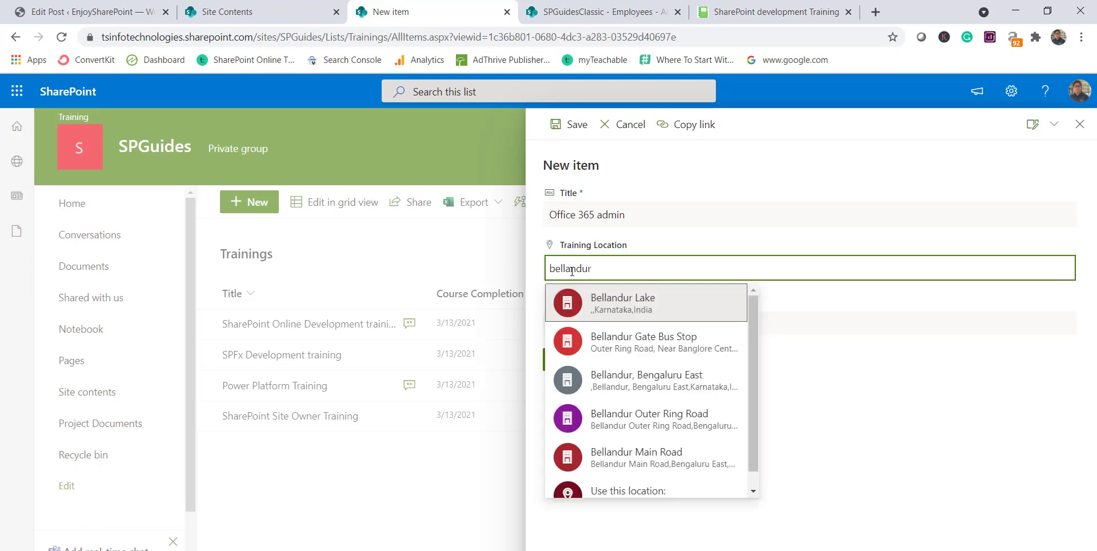
pyautogui.click(640, 343)
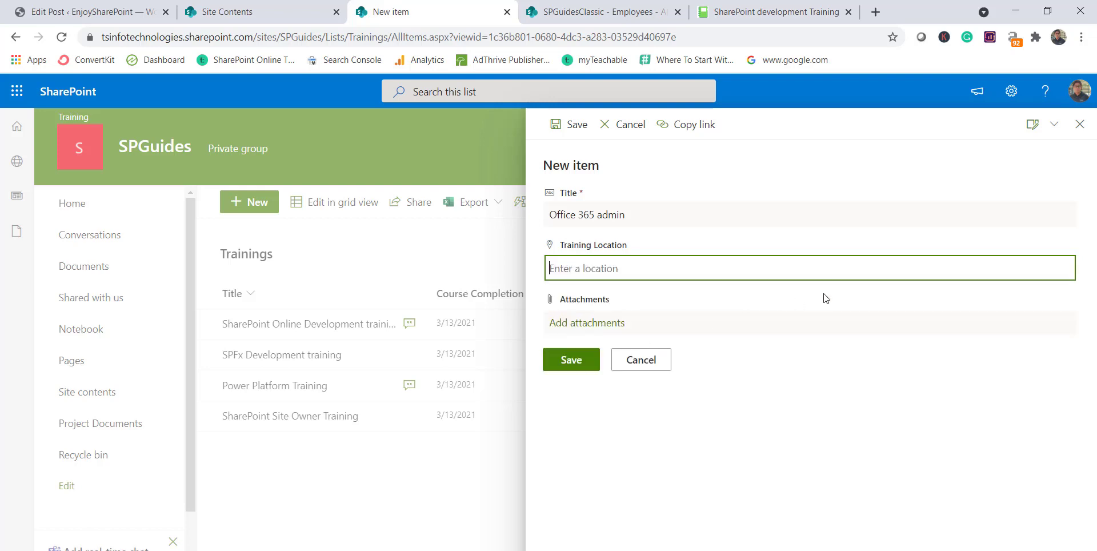
pyautogui.click(572, 378)
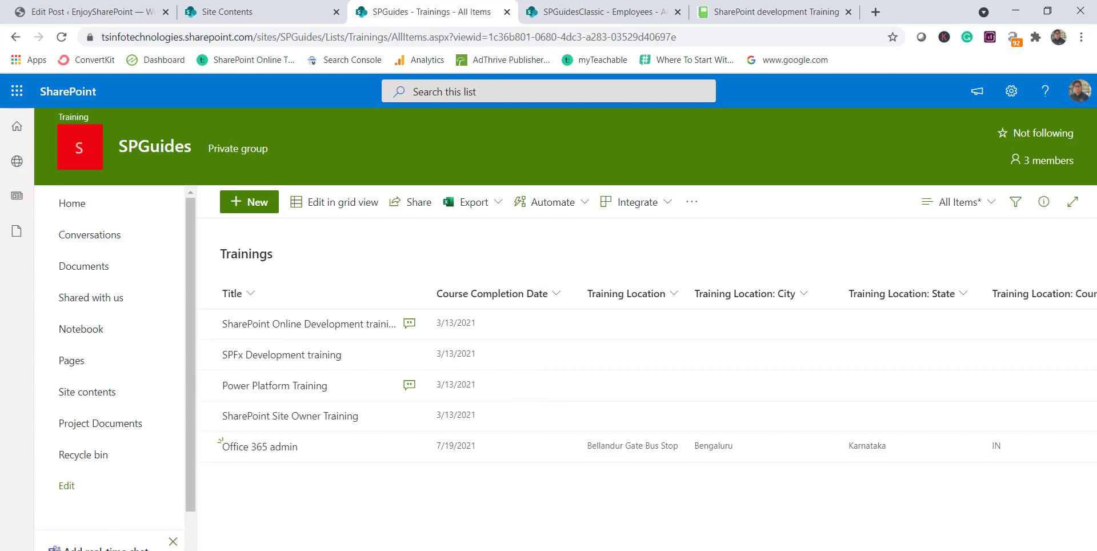
pyautogui.hscroll(6, 645, 383)
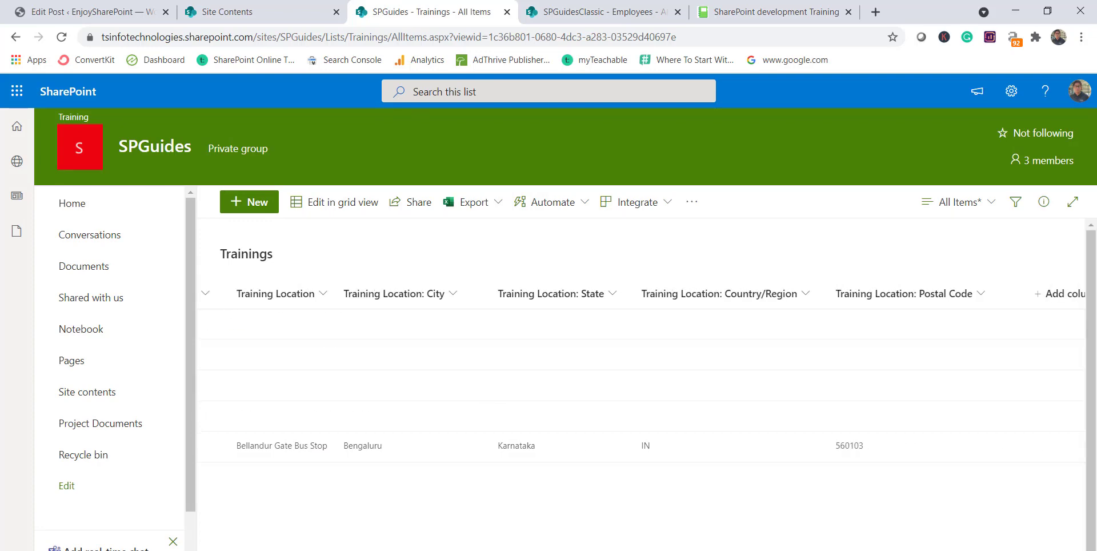
pyautogui.hscroll(-1, 646, 383)
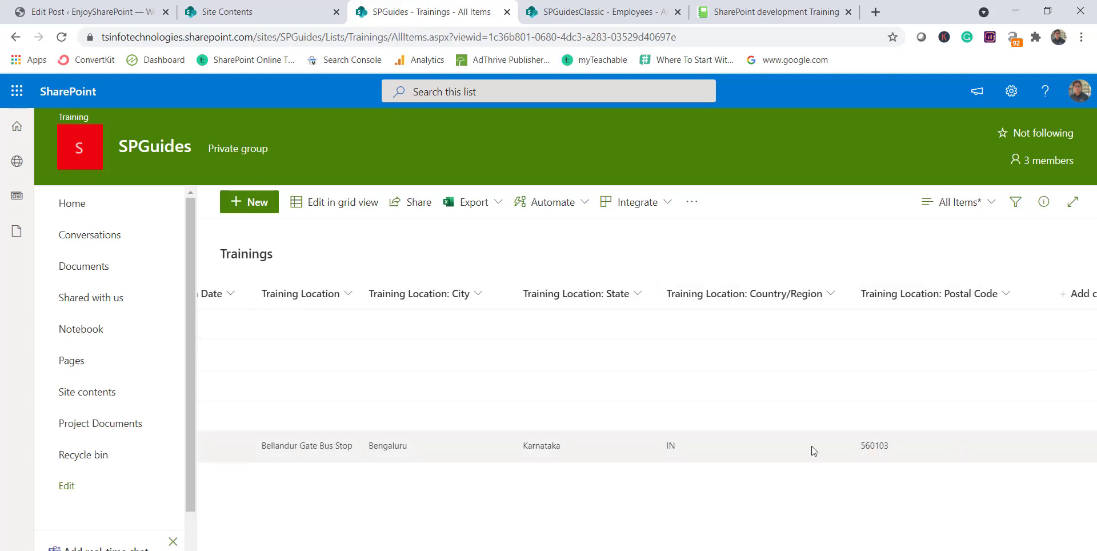
pyautogui.hscroll(-5, 584, 384)
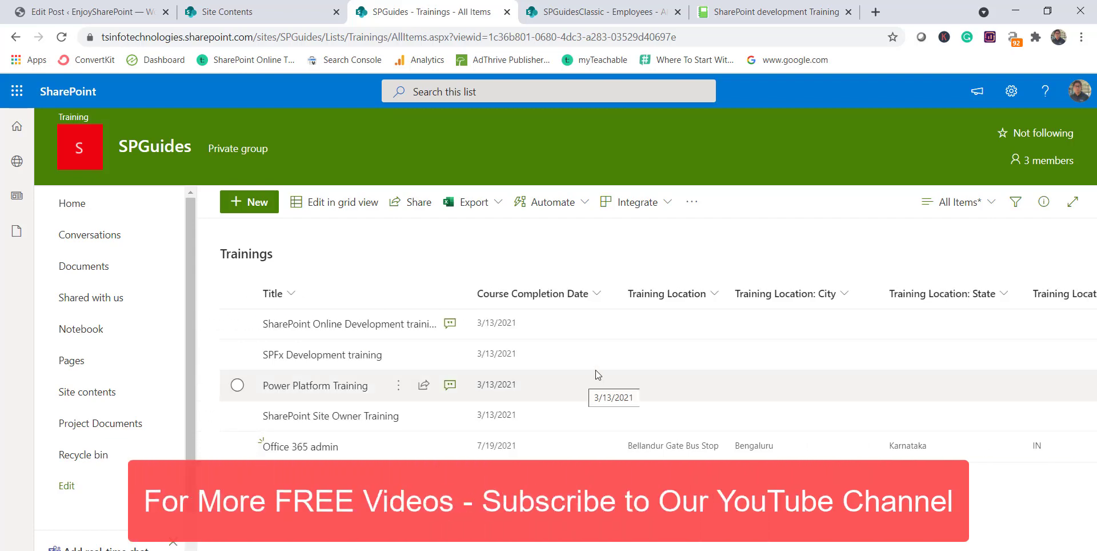
# Open the header menus of the City, State and Training Location columns.
pyautogui.click(846, 301)
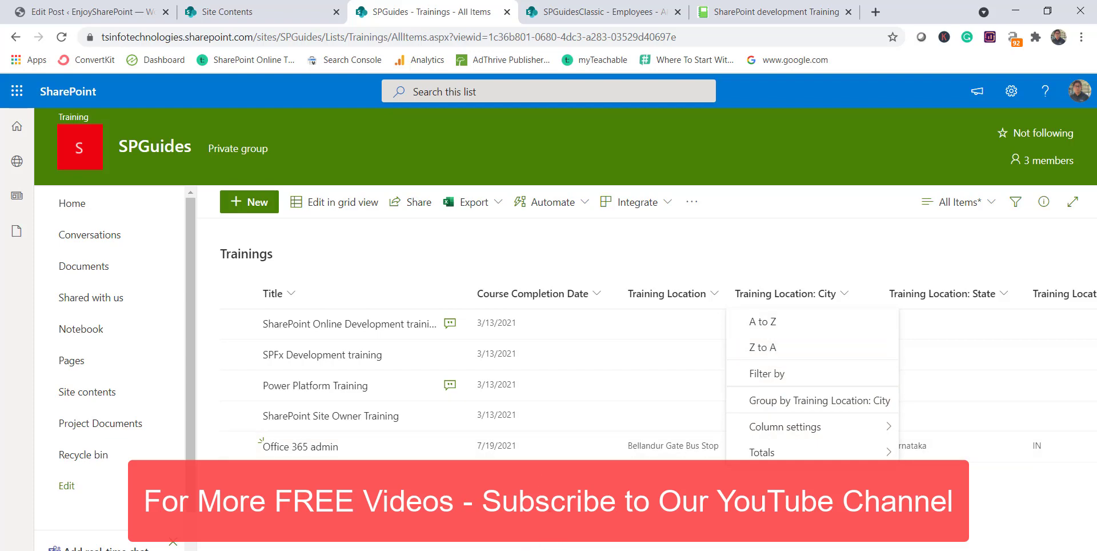
pyautogui.hscroll(5, 646, 372)
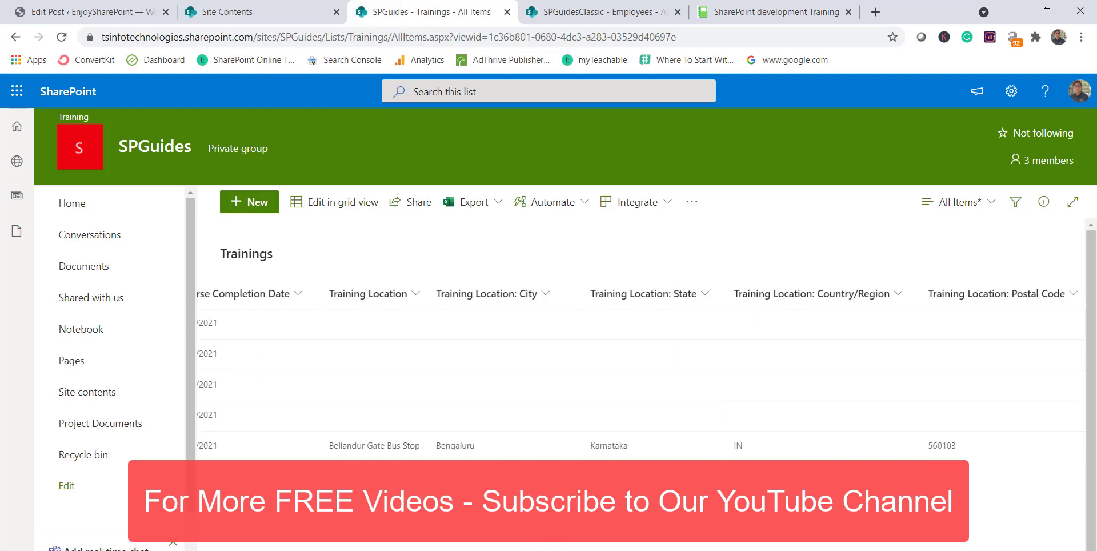
pyautogui.click(709, 296)
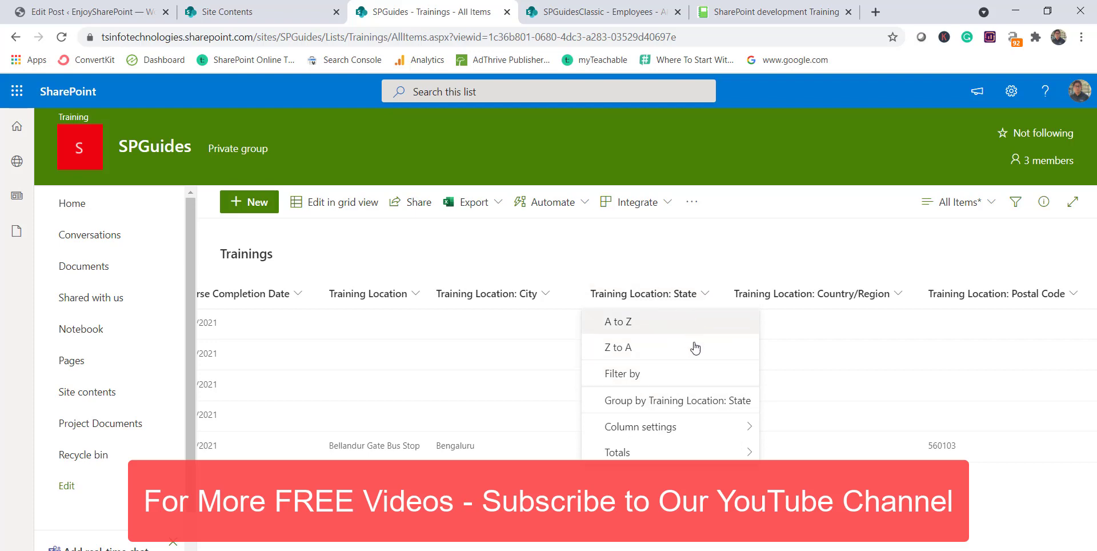
pyautogui.hscroll(-5, 654, 369)
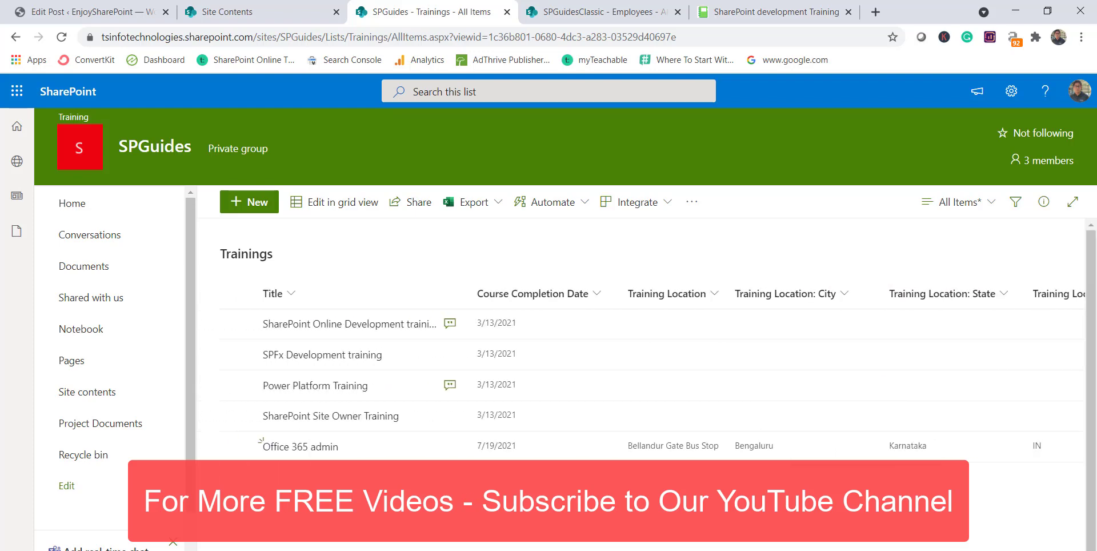
pyautogui.click(720, 296)
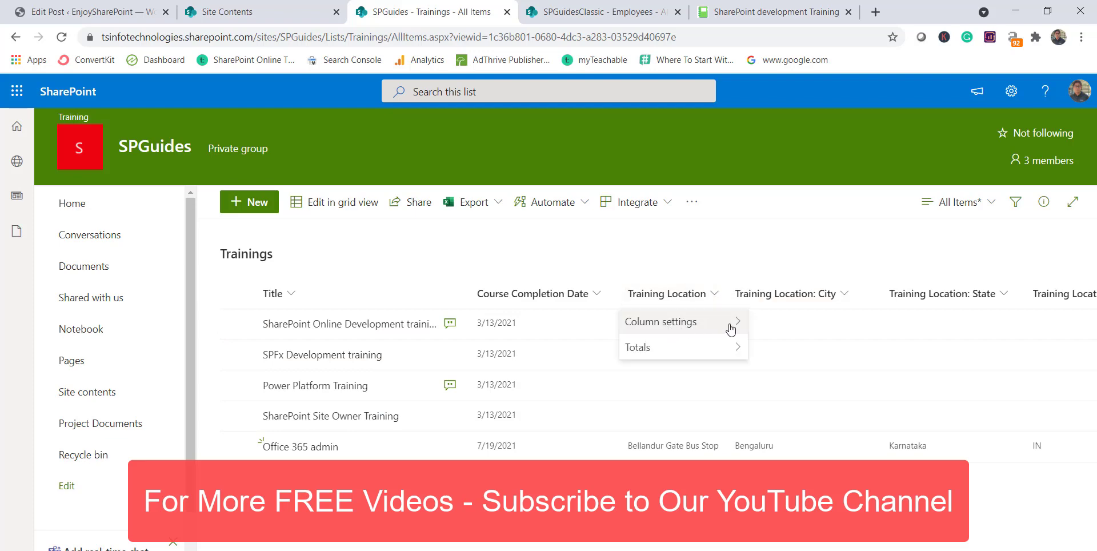
# Edit the Training Location column, review its linked columns, and close the panel unchanged.
pyautogui.moveTo(731, 328)
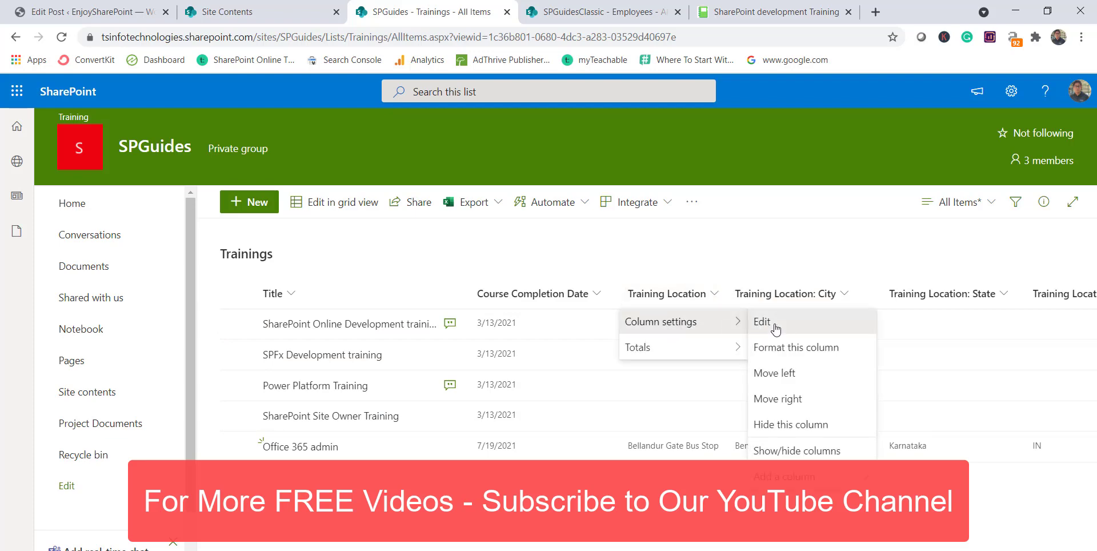
pyautogui.click(776, 328)
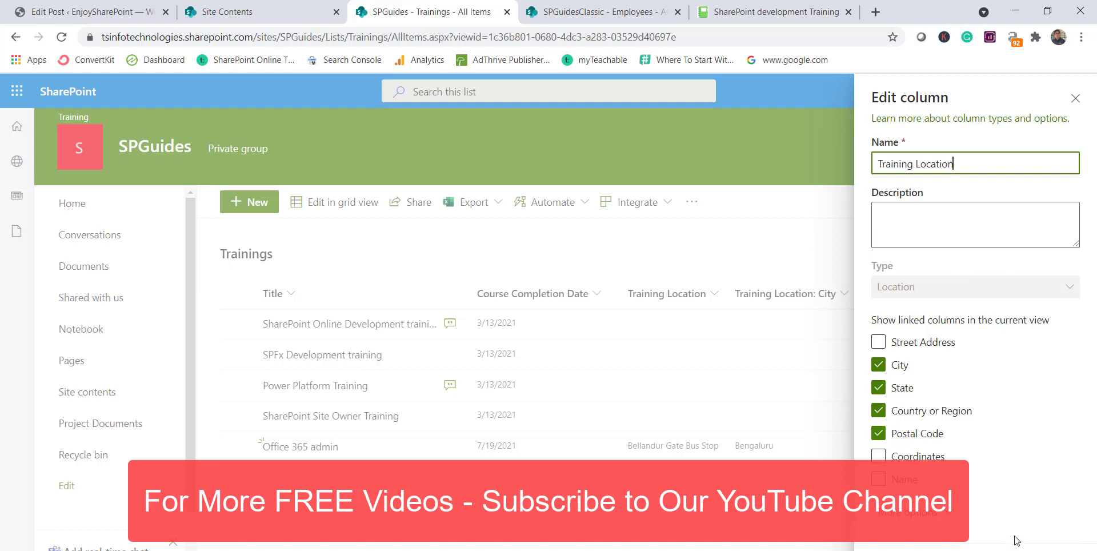
pyautogui.click(889, 532)
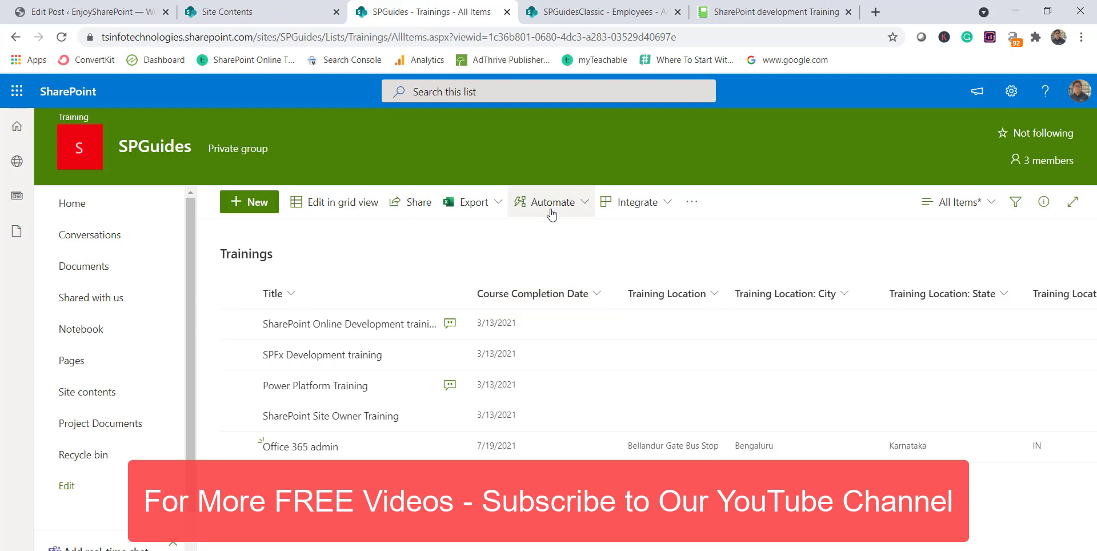
# Reload the SPGuidesClassic Employees list in classic view and show its LIST ribbon commands.
pyautogui.click(601, 16)
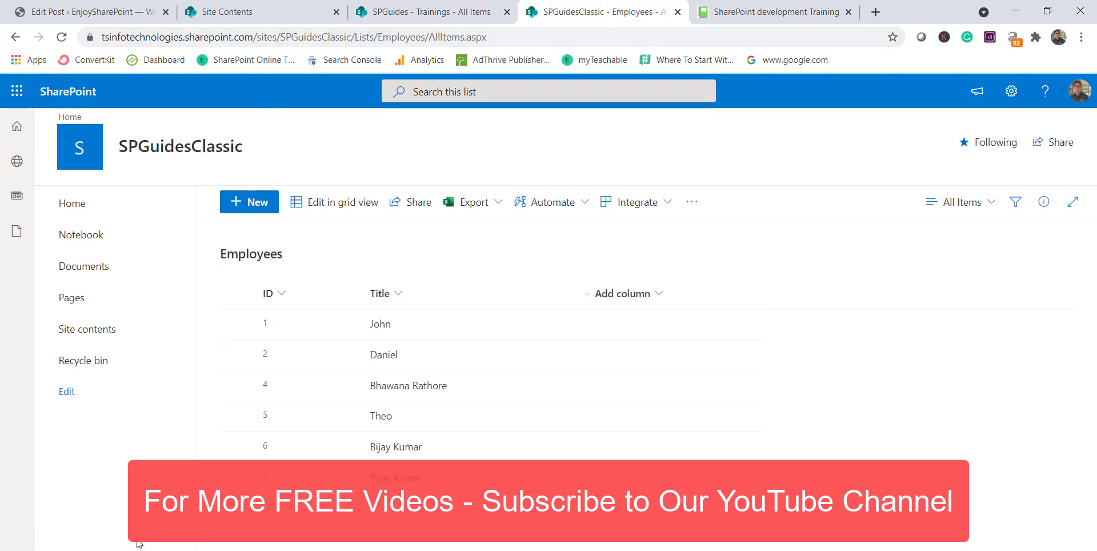
pyautogui.press('F5')
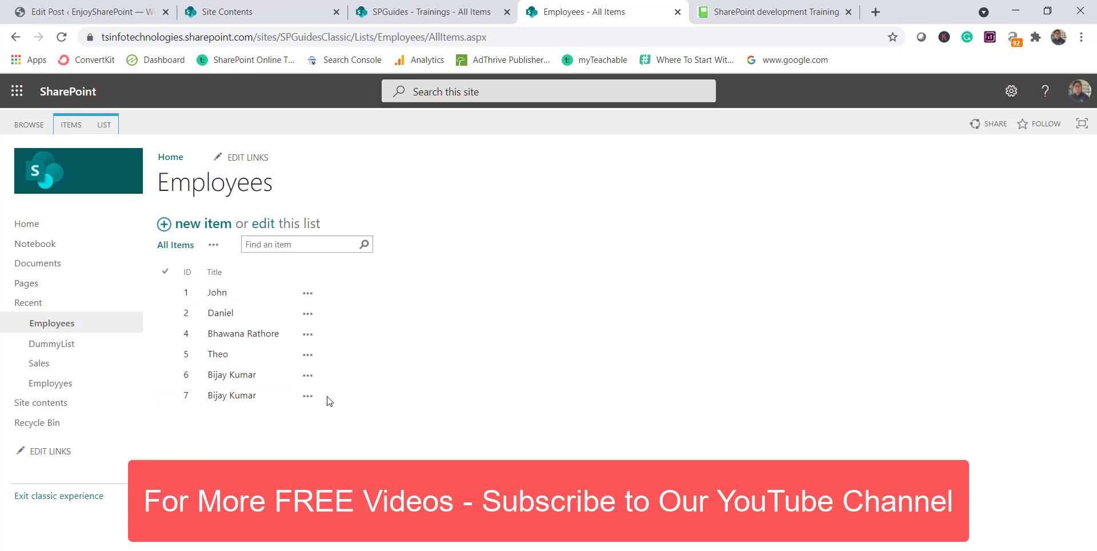
pyautogui.click(104, 125)
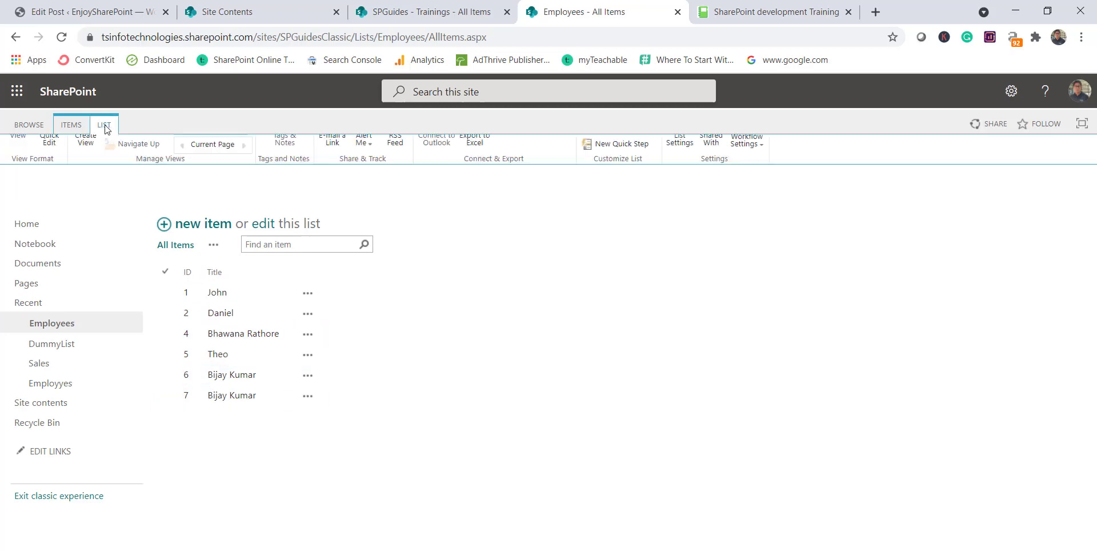
pyautogui.click(142, 163)
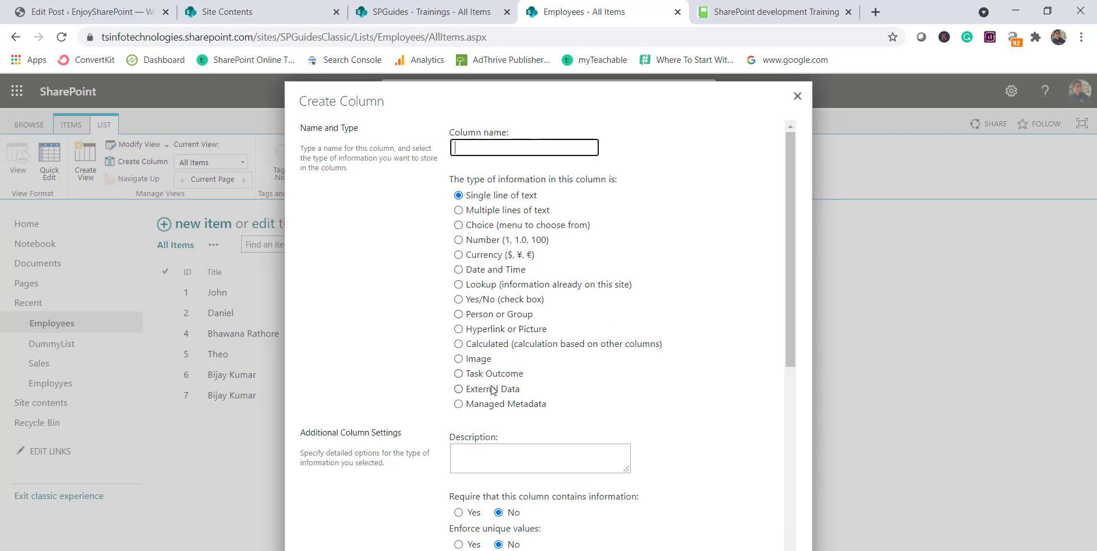
pyautogui.scroll(-6, 492, 391)
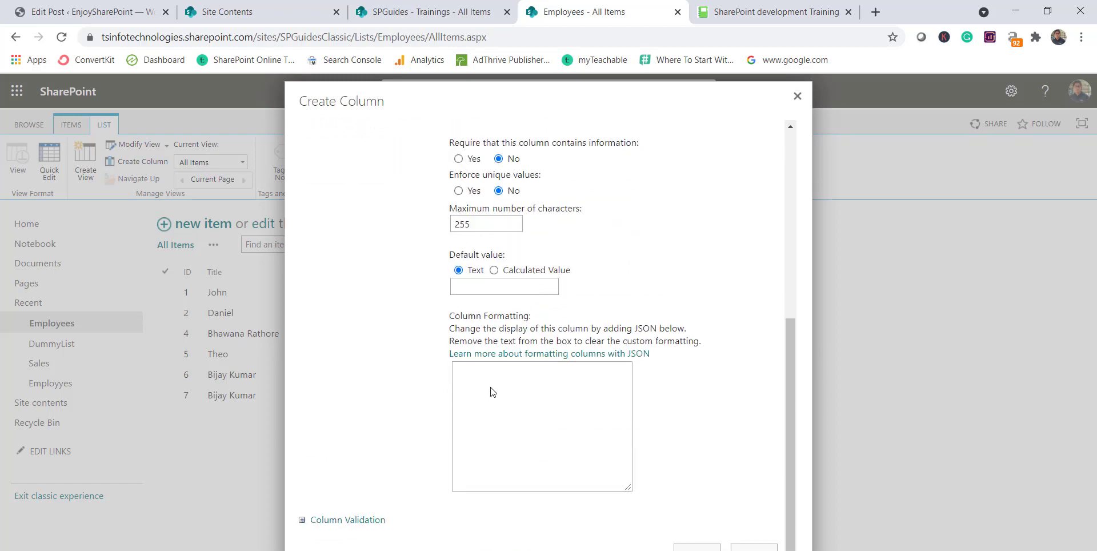
pyautogui.click(754, 548)
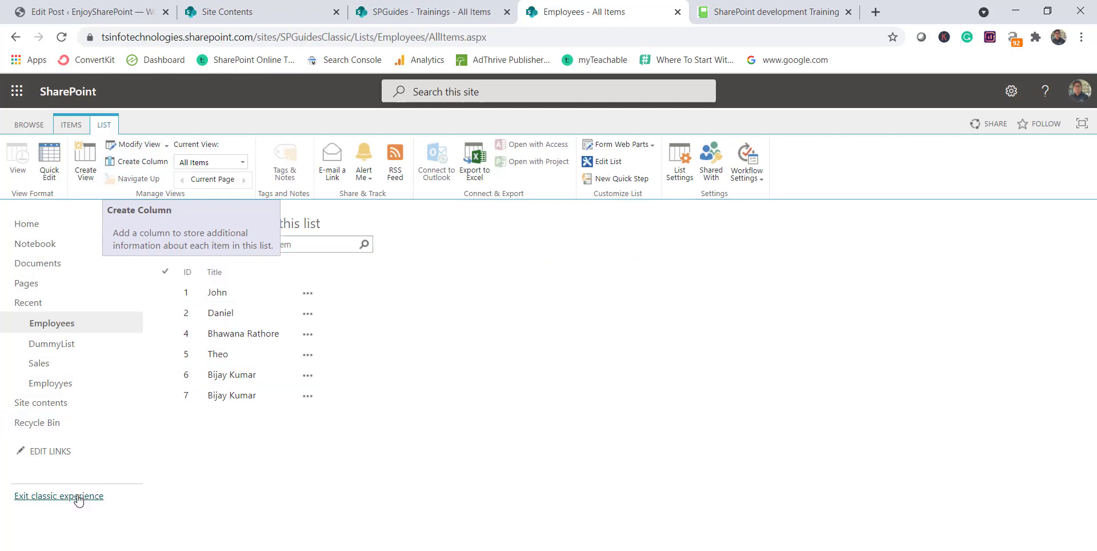
pyautogui.click(54, 499)
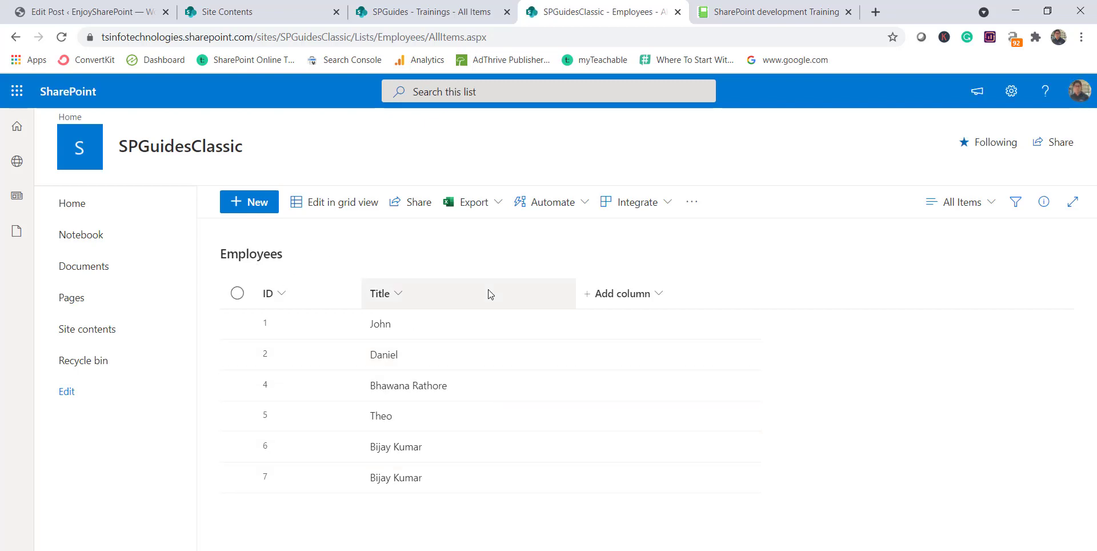
# Add a Location column named Test with City, State and Country or Region linked.
pyautogui.click(650, 296)
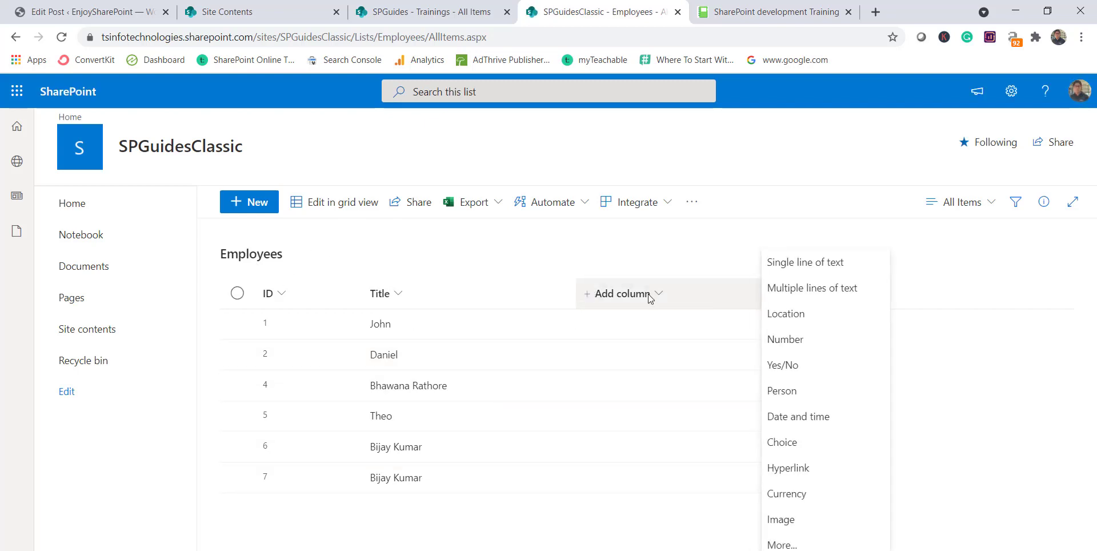
pyautogui.click(820, 320)
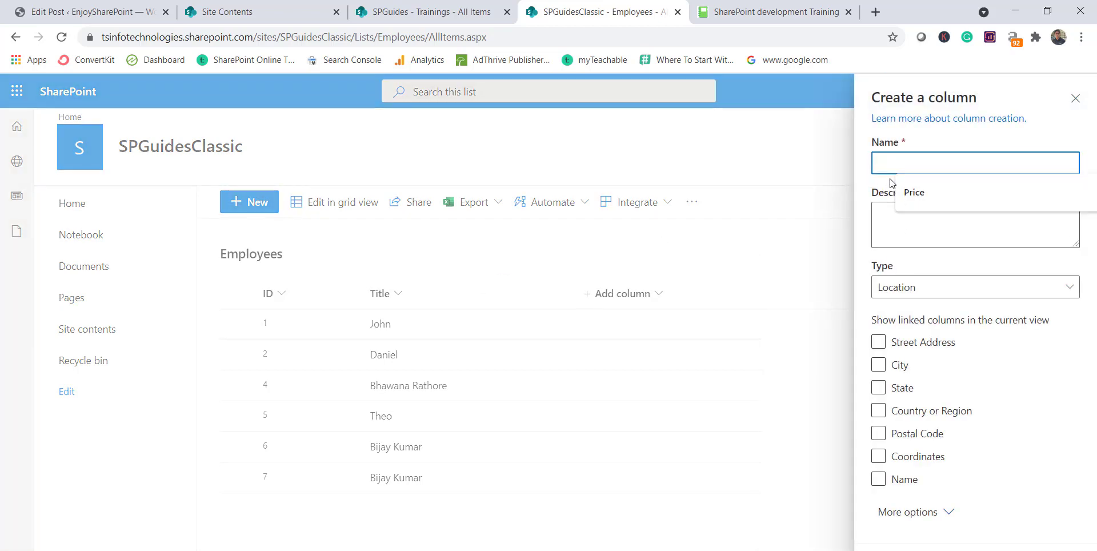
pyautogui.write('Test')
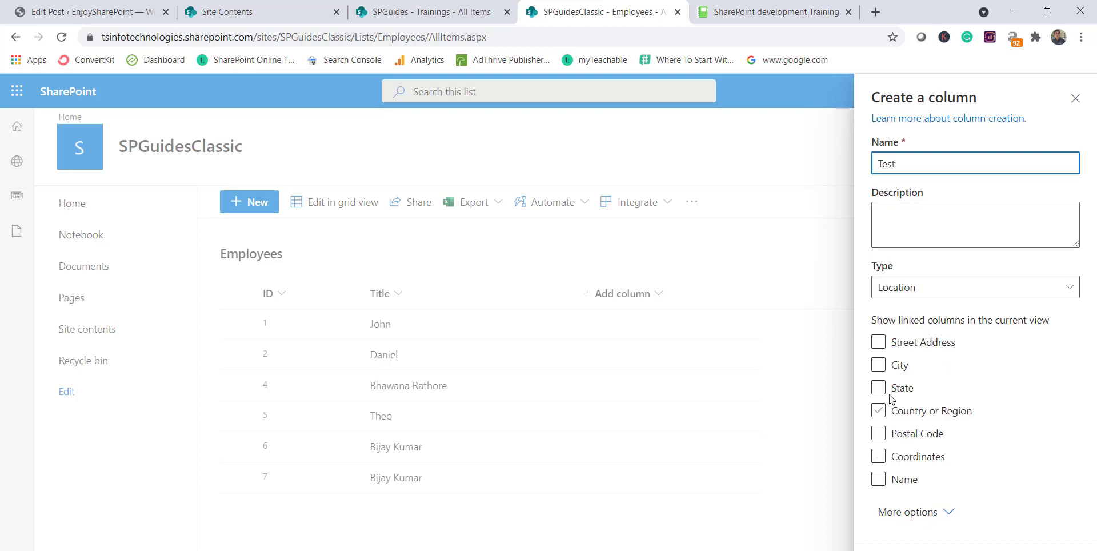
pyautogui.click(878, 365)
pyautogui.click(879, 387)
pyautogui.click(879, 410)
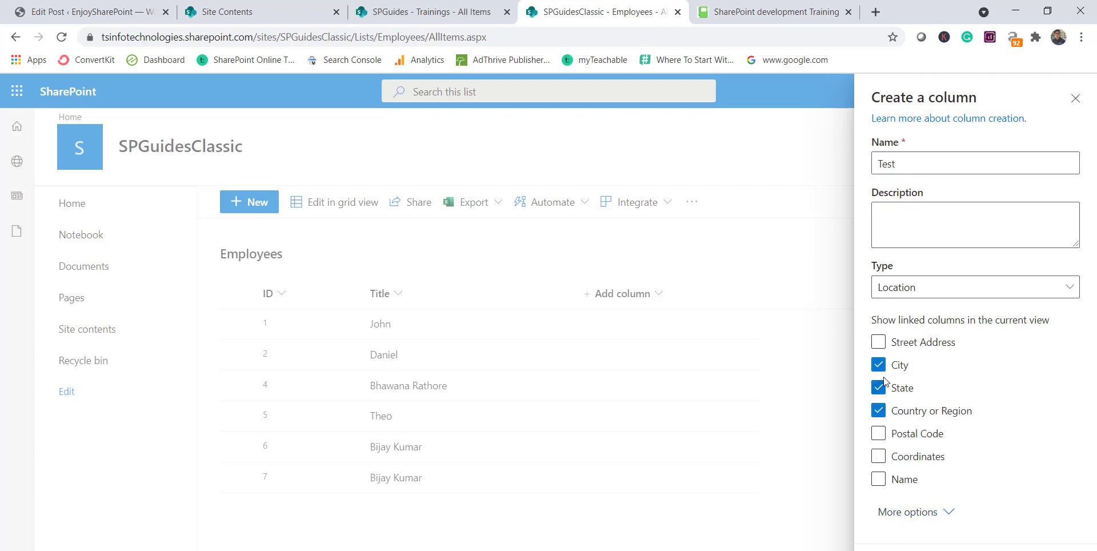